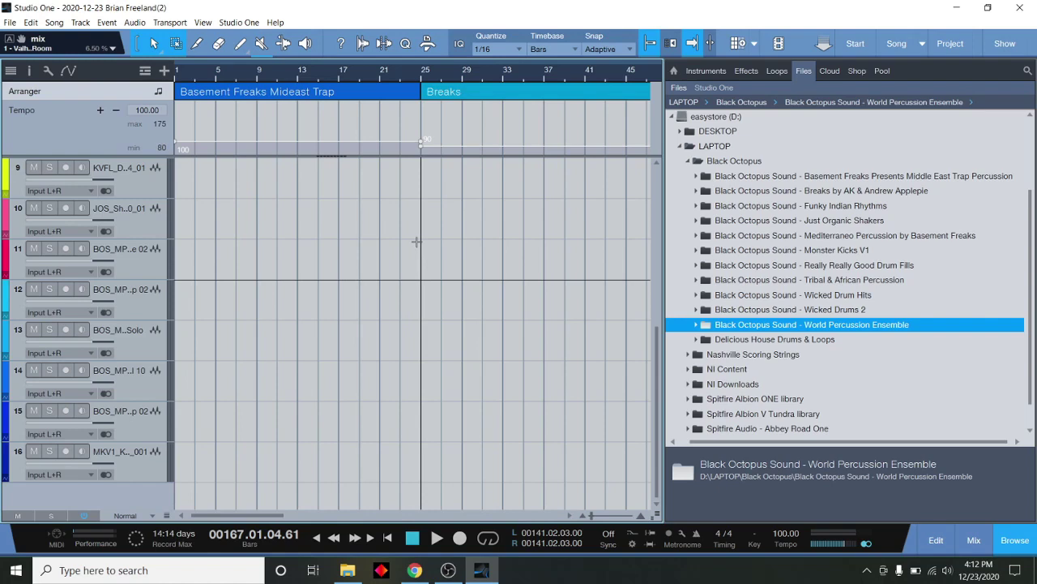
- Narrow the file browser to widen the arrangement, show the uppermost tracks, and play the song from the beginning
{"action": "left_click_drag", "start_coordinate": [664, 190], "coordinate": [864, 191]}
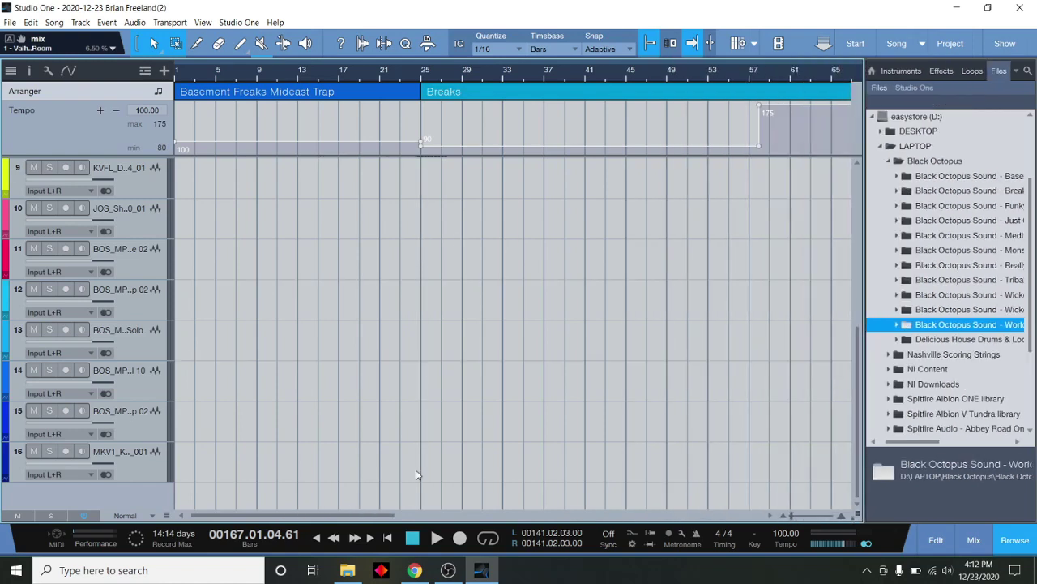
{"action": "scroll", "coordinate": [255, 234], "scroll_direction": "up", "scroll_amount": 5}
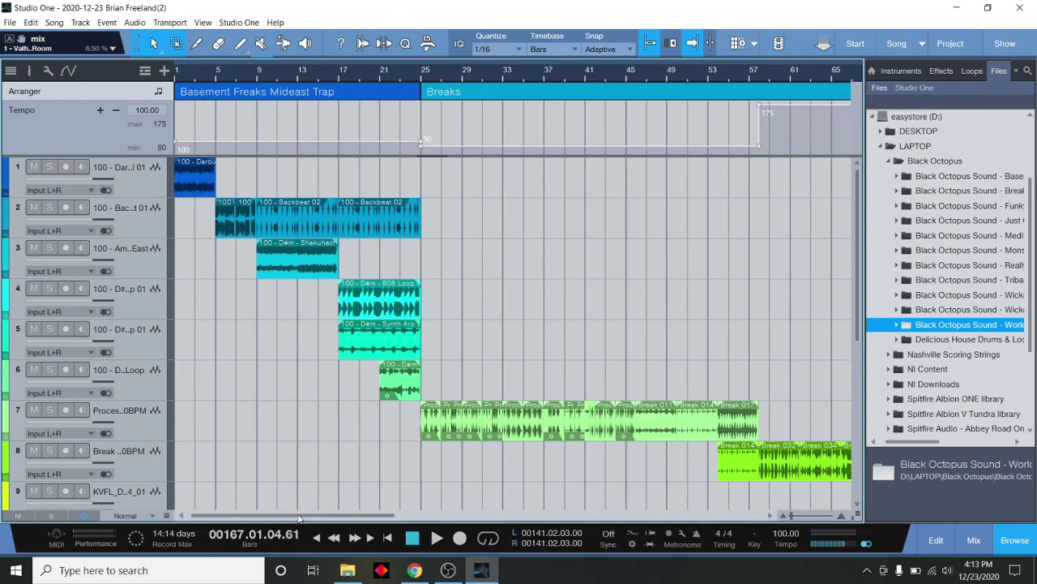
{"action": "mouse_move", "coordinate": [298, 517]}
{"action": "left_mouse_down"}
{"action": "mouse_move", "coordinate": [677, 511]}
{"action": "mouse_move", "coordinate": [285, 519]}
{"action": "left_mouse_up"}
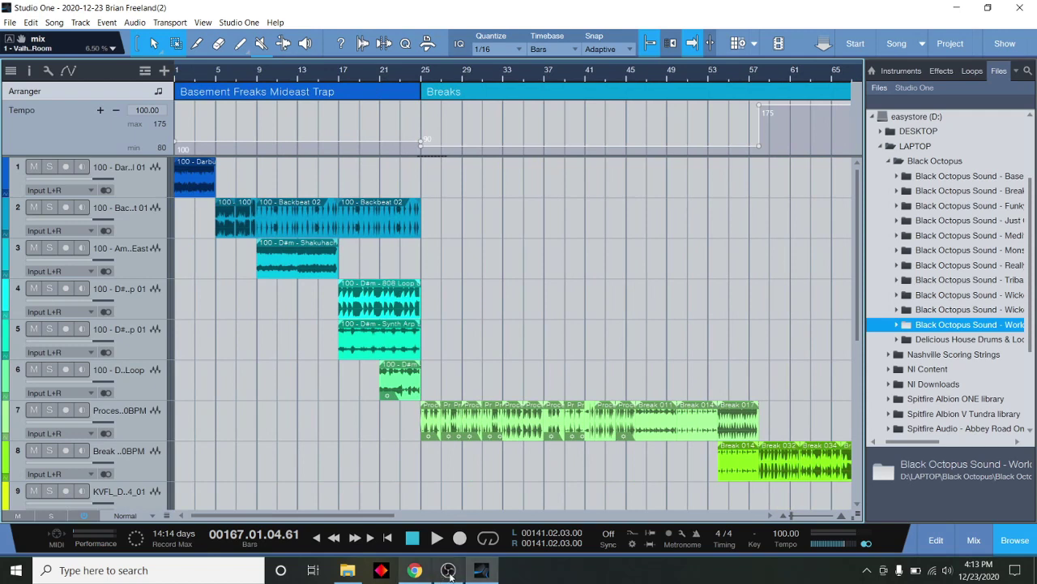
{"action": "left_click", "coordinate": [437, 538]}
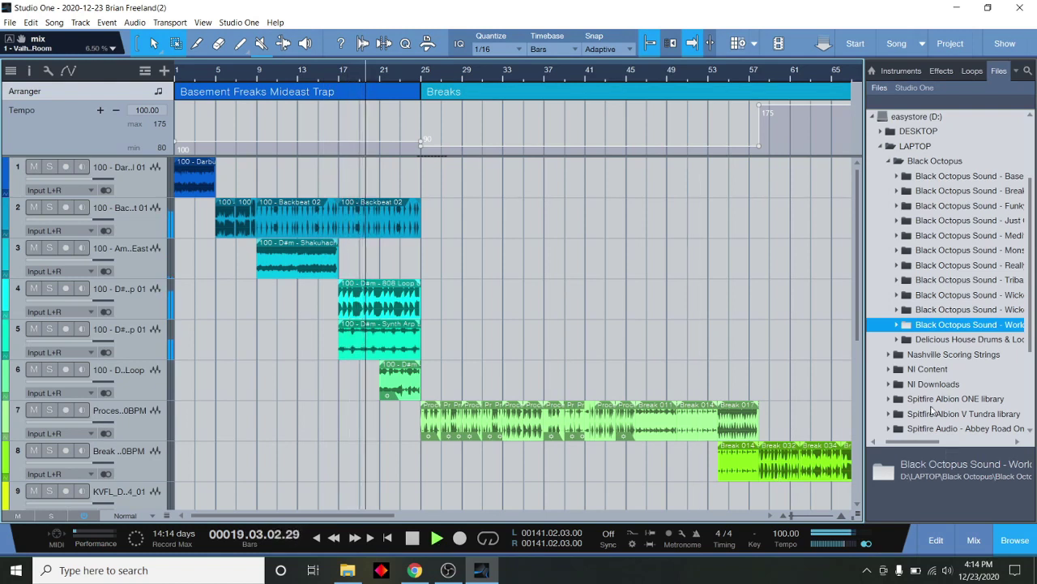
- Widen the file browser until the full folder names fit and expand the Basement Freaks Presents Middle East Trap Percussion folder
{"action": "left_click_drag", "start_coordinate": [866, 286], "coordinate": [798, 286]}
{"action": "left_click_drag", "start_coordinate": [887, 442], "coordinate": [894, 442]}
{"action": "left_click_drag", "start_coordinate": [798, 291], "coordinate": [677, 292]}
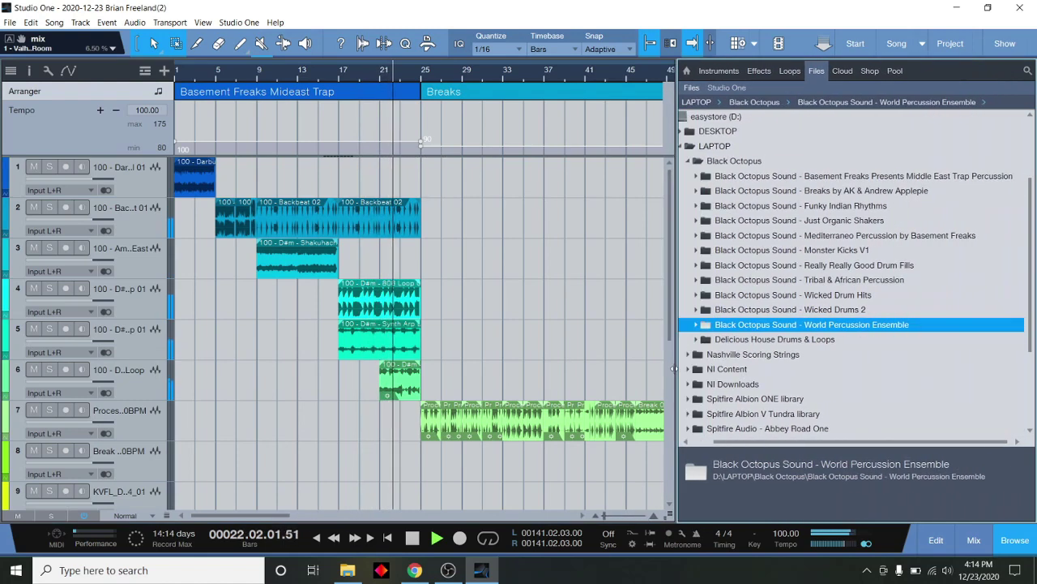
{"action": "double_click", "coordinate": [835, 177]}
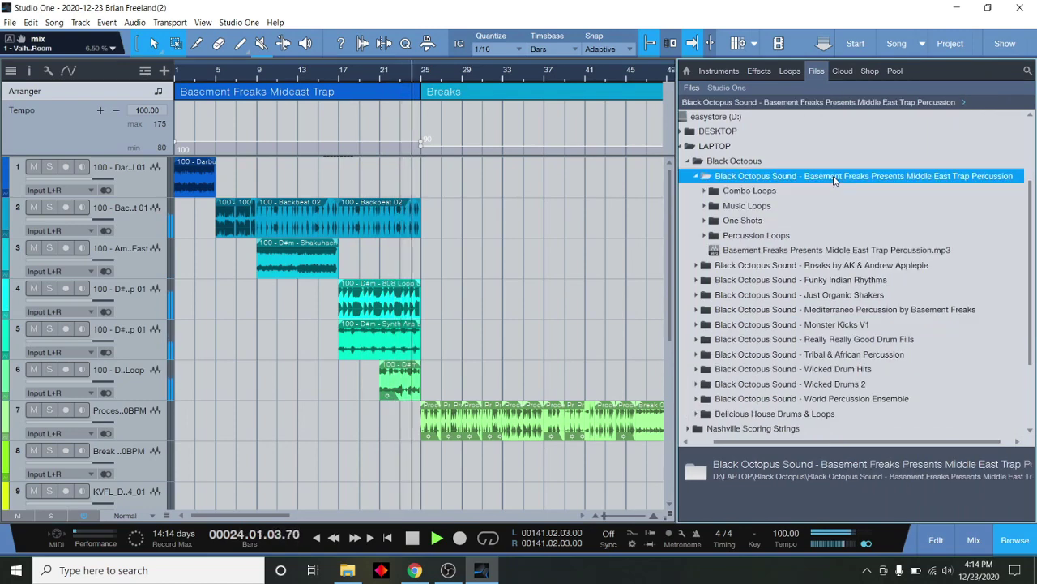
- Collapse the Middle East Trap Percussion folder, expand Breaks by AK & Andrew Applepie, and follow the Breaks section during playback
{"action": "left_click", "coordinate": [695, 175]}
{"action": "double_click", "coordinate": [777, 191]}
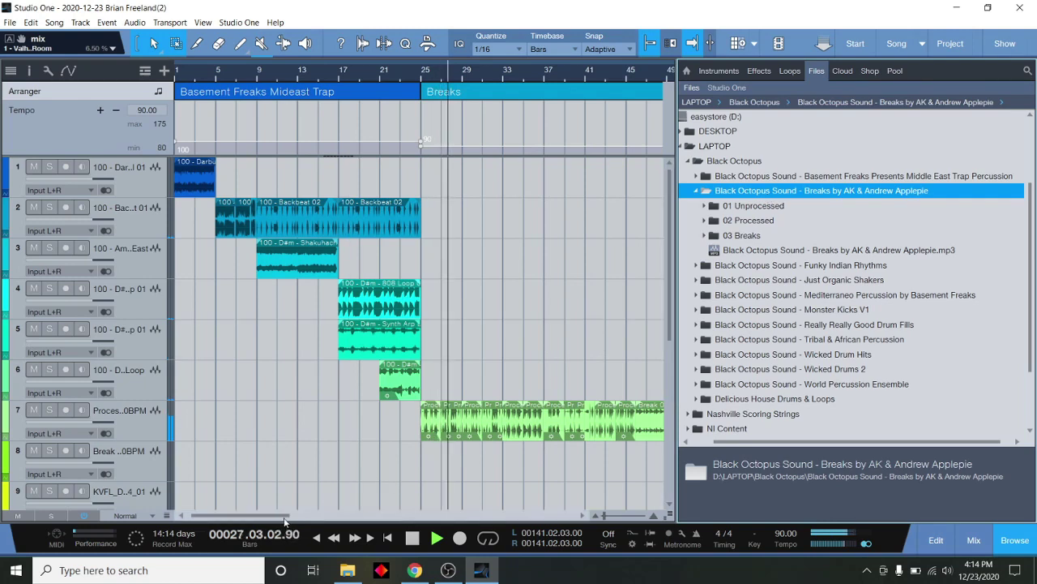
{"action": "scroll", "coordinate": [341, 444], "scroll_direction": "up", "scroll_amount": 5}
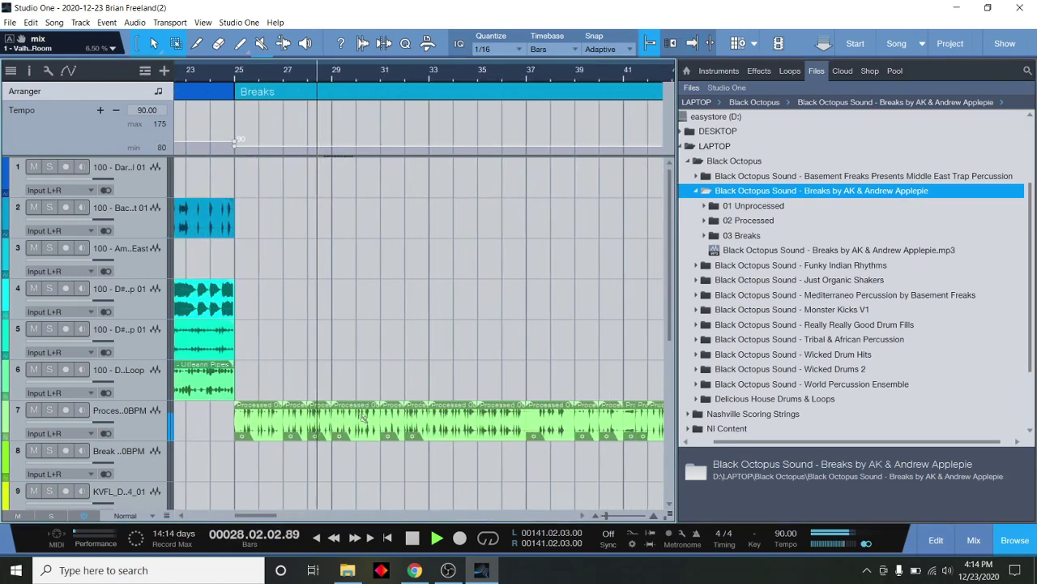
{"action": "scroll", "coordinate": [367, 446], "scroll_direction": "down", "scroll_amount": 2}
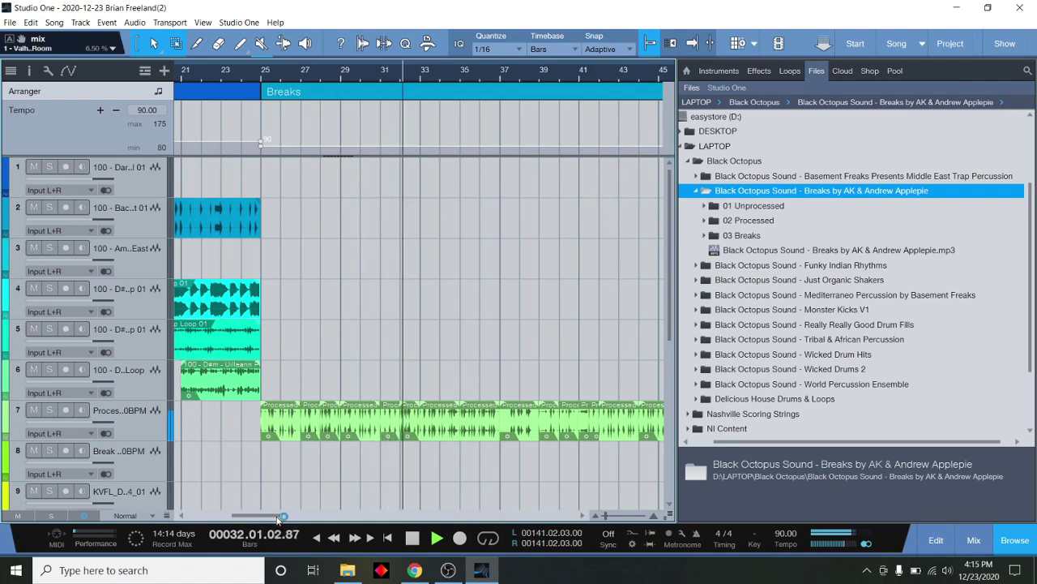
{"action": "left_click_drag", "start_coordinate": [278, 518], "coordinate": [285, 519]}
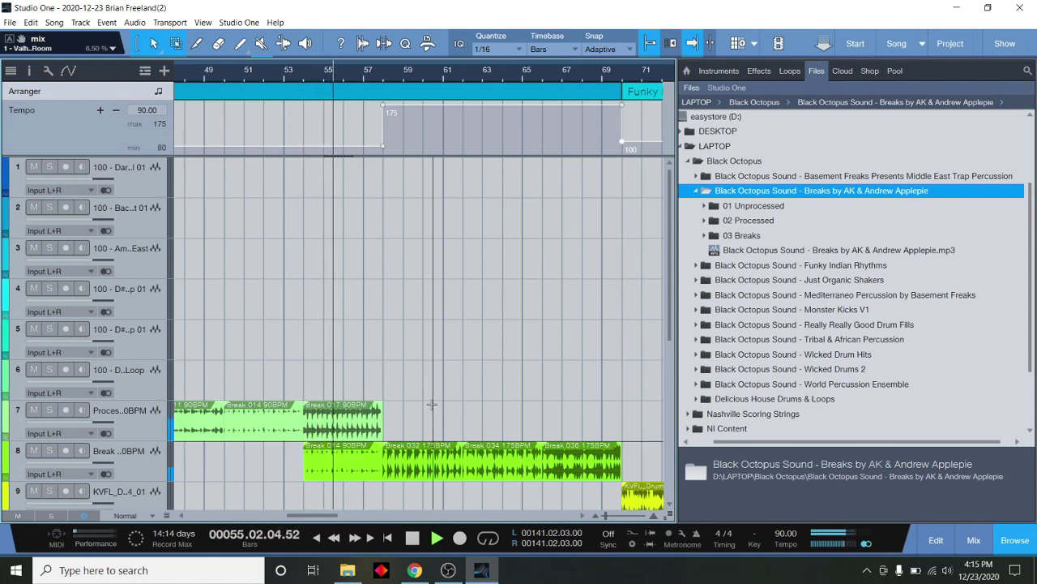
{"action": "left_click_drag", "start_coordinate": [310, 516], "coordinate": [323, 519]}
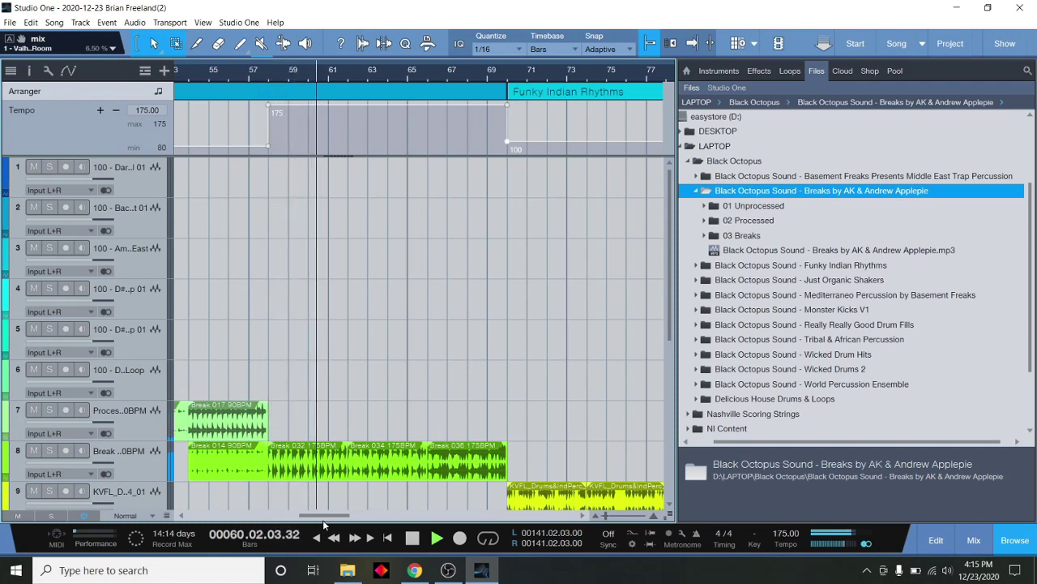
- Switch the expanded browser folder from Breaks to Funky Indian Rhythms and follow the Funky Indian Rhythms section on its tracks
{"action": "left_click_drag", "start_coordinate": [323, 519], "coordinate": [344, 520]}
{"action": "left_click", "coordinate": [695, 192]}
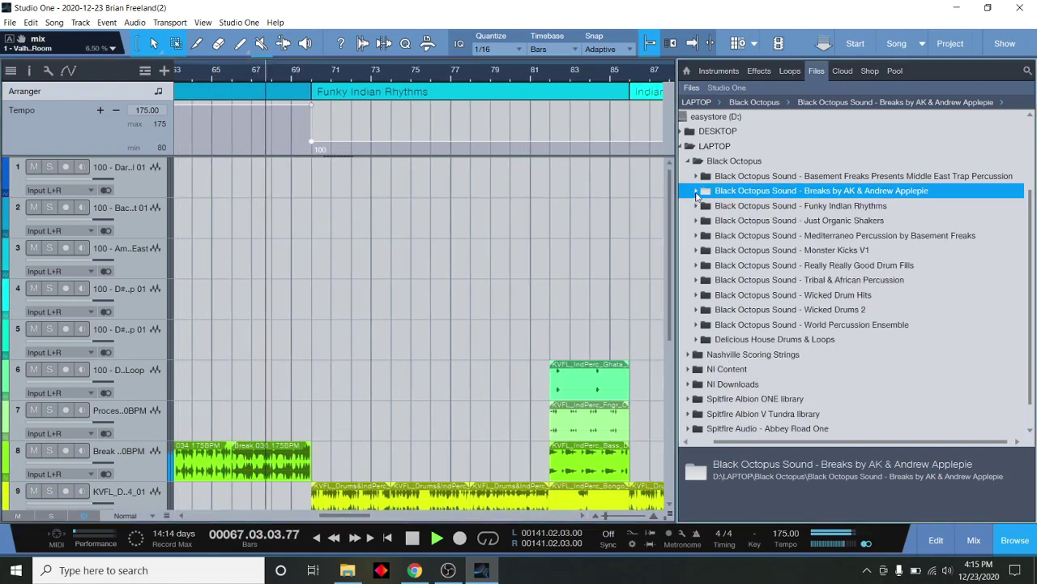
{"action": "double_click", "coordinate": [746, 211]}
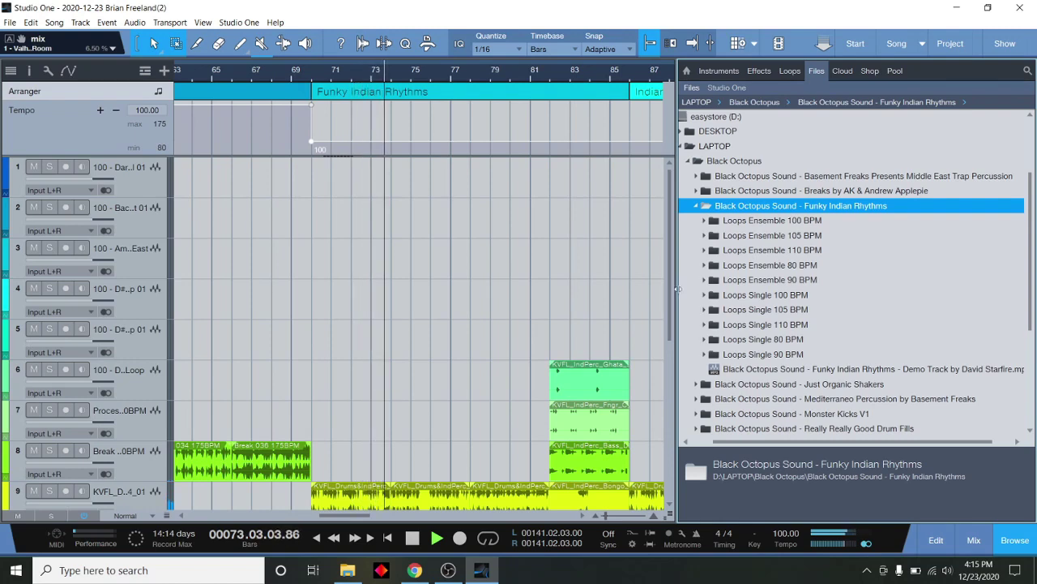
{"action": "scroll", "coordinate": [364, 454], "scroll_direction": "down", "scroll_amount": 3}
{"action": "scroll", "coordinate": [364, 514], "scroll_direction": "right", "scroll_amount": 5}
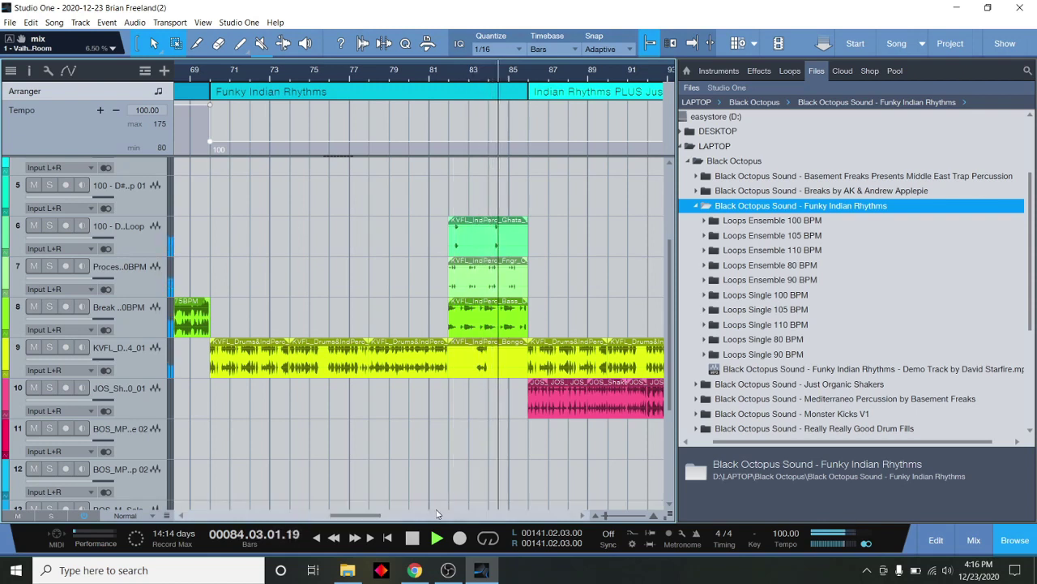
- Show the subfolders of Just Organic Shakers in place of Funky Indian Rhythms while following the Indian Rhythms PLUS Just Shakers section
{"action": "left_click_drag", "start_coordinate": [377, 522], "coordinate": [408, 521]}
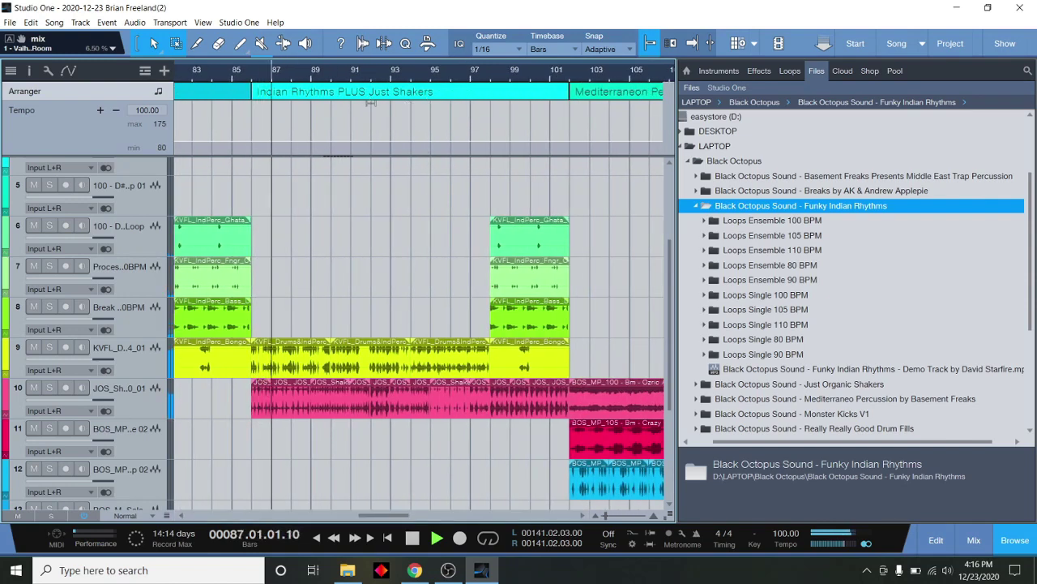
{"action": "left_click", "coordinate": [697, 207]}
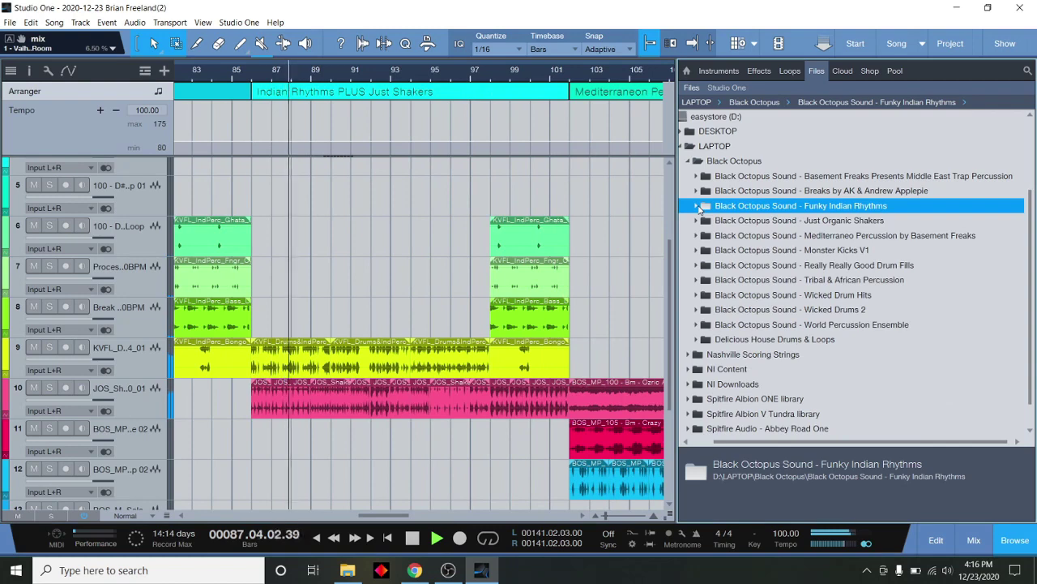
{"action": "left_click", "coordinate": [697, 221]}
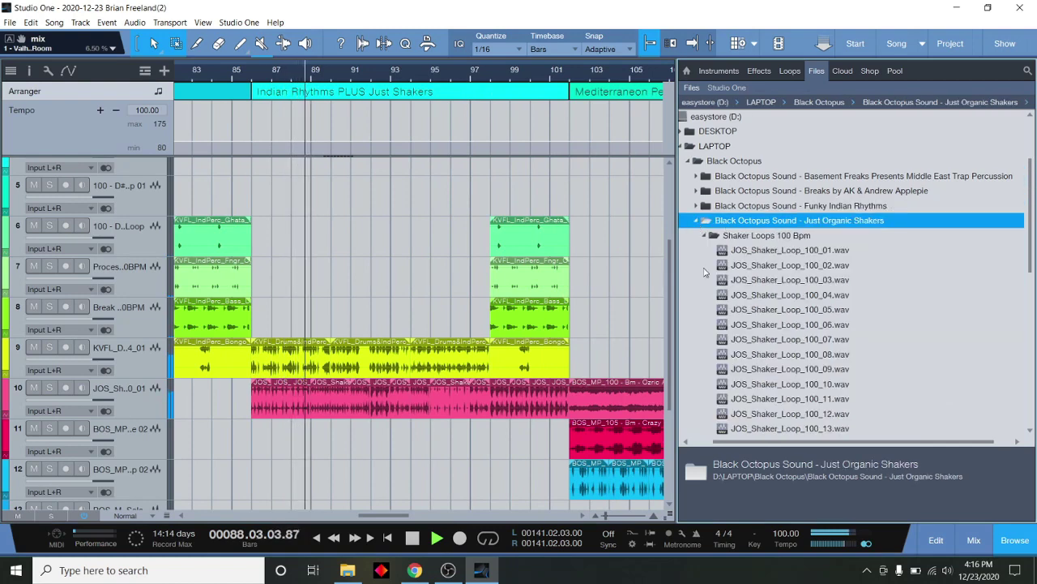
{"action": "left_click", "coordinate": [704, 235]}
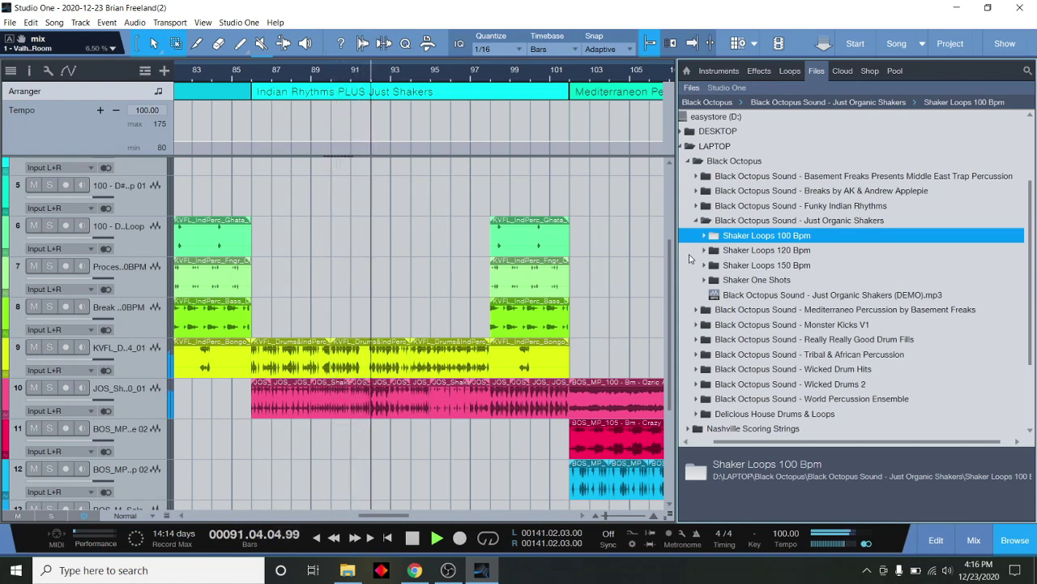
{"action": "left_click_drag", "start_coordinate": [401, 520], "coordinate": [408, 521]}
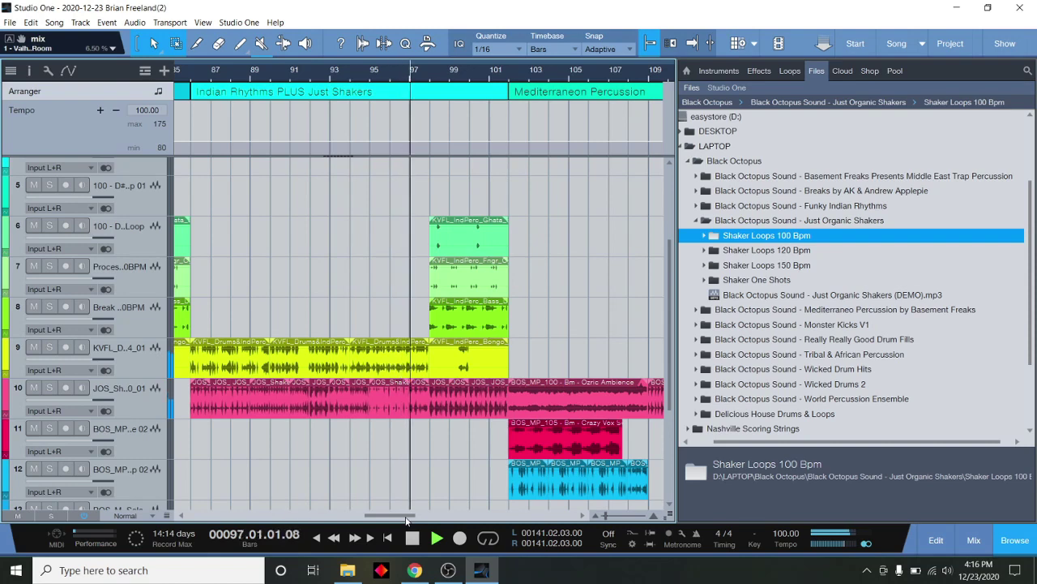
- Bring the Mediterranean Percussion section into view and show the subfolders of Mediterraneo Percussion by Basement Freaks, with Cajon collapsed
{"action": "left_click_drag", "start_coordinate": [407, 521], "coordinate": [424, 522]}
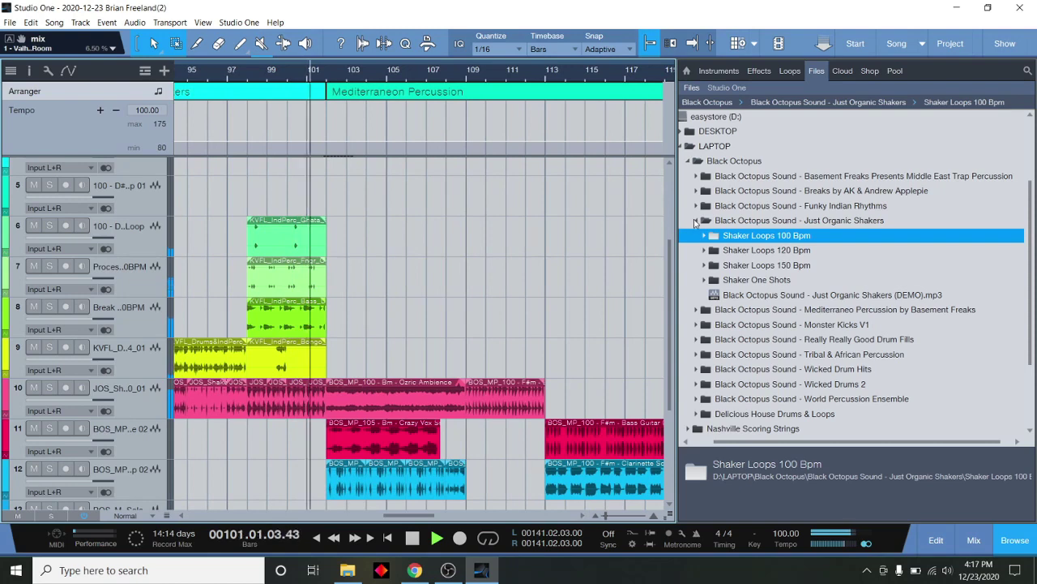
{"action": "left_click", "coordinate": [694, 220]}
{"action": "double_click", "coordinate": [738, 235]}
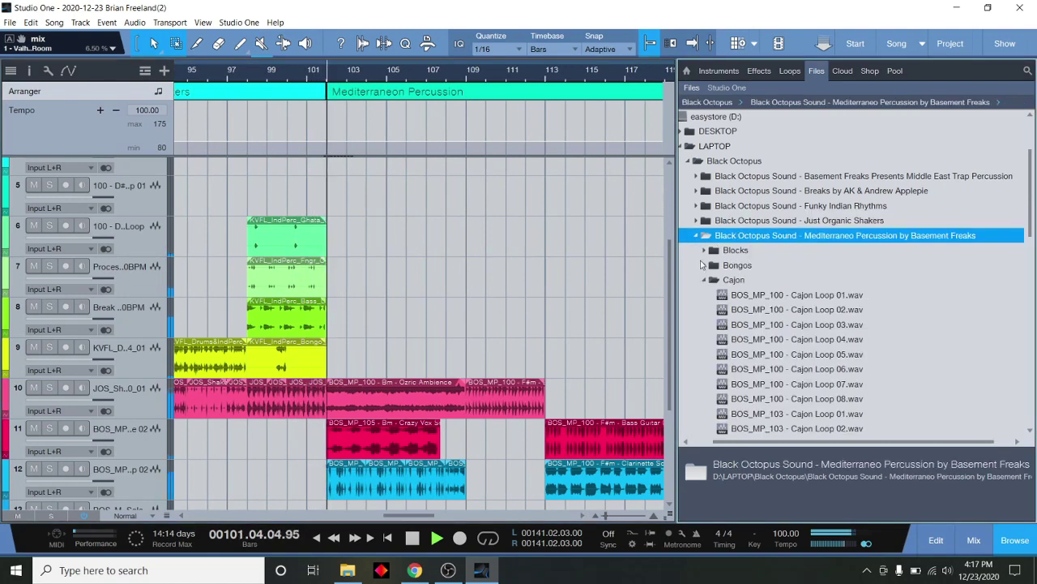
{"action": "left_click", "coordinate": [706, 279]}
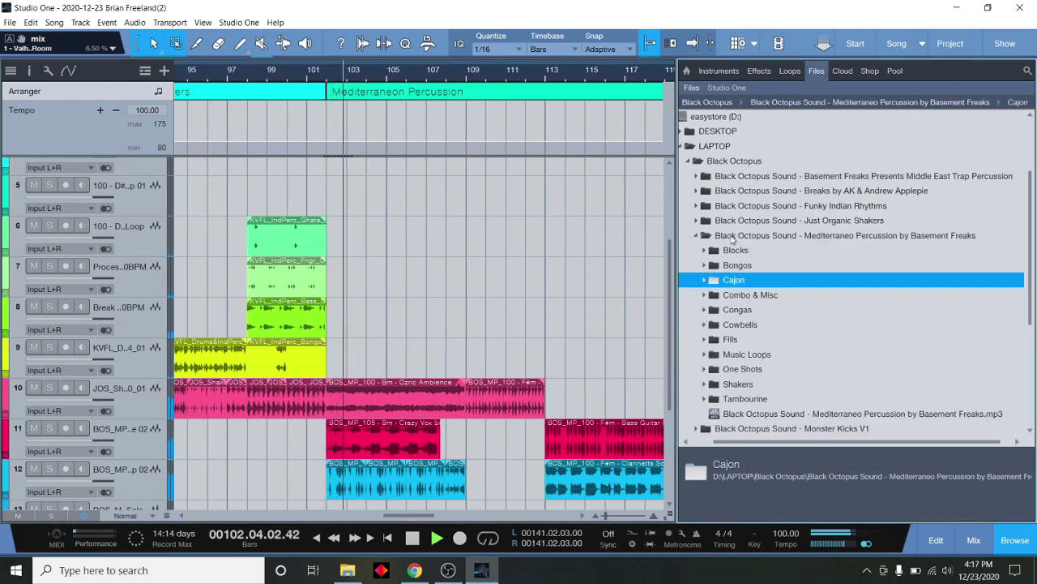
{"action": "left_click", "coordinate": [695, 235]}
{"action": "left_click", "coordinate": [696, 235]}
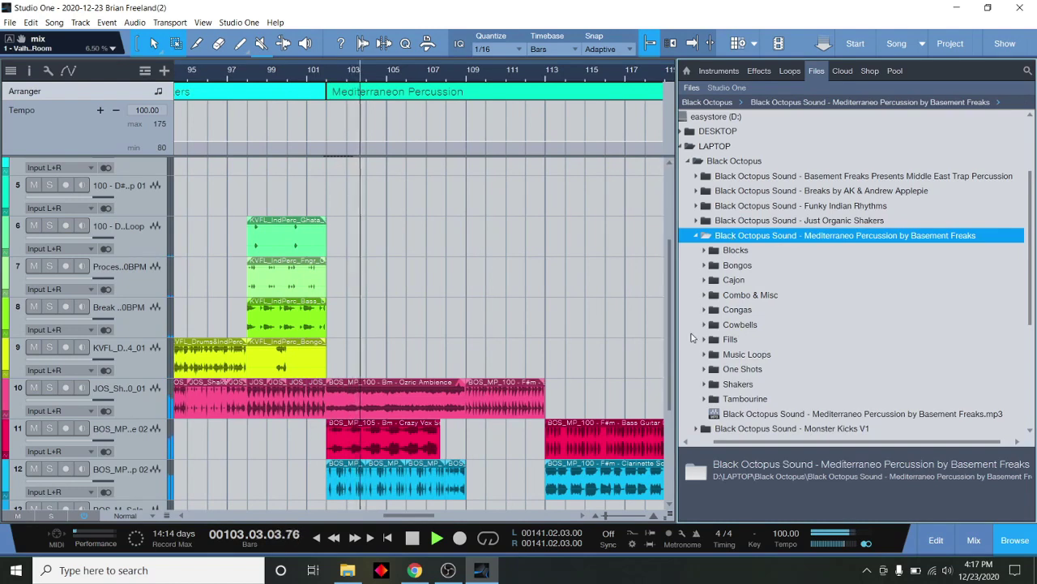
- Follow playback through the Mediterranean Percussion section, examining its ambience, vocal, bass guitar, clarinet, guitar solo and cajon clips
{"action": "left_click_drag", "start_coordinate": [412, 517], "coordinate": [420, 519]}
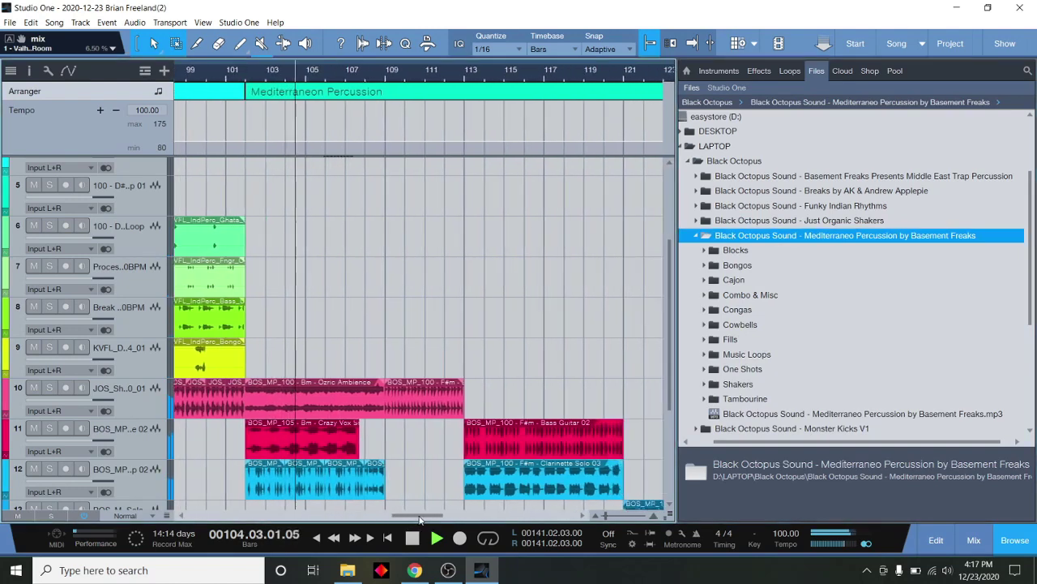
{"action": "scroll", "coordinate": [443, 474], "scroll_direction": "down", "scroll_amount": 2}
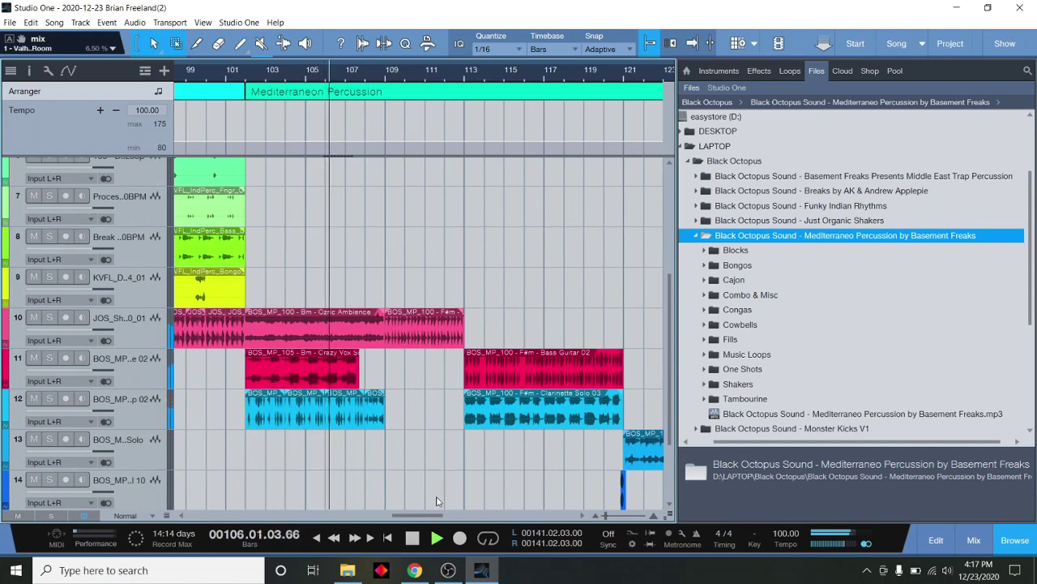
{"action": "left_click_drag", "start_coordinate": [433, 517], "coordinate": [441, 516]}
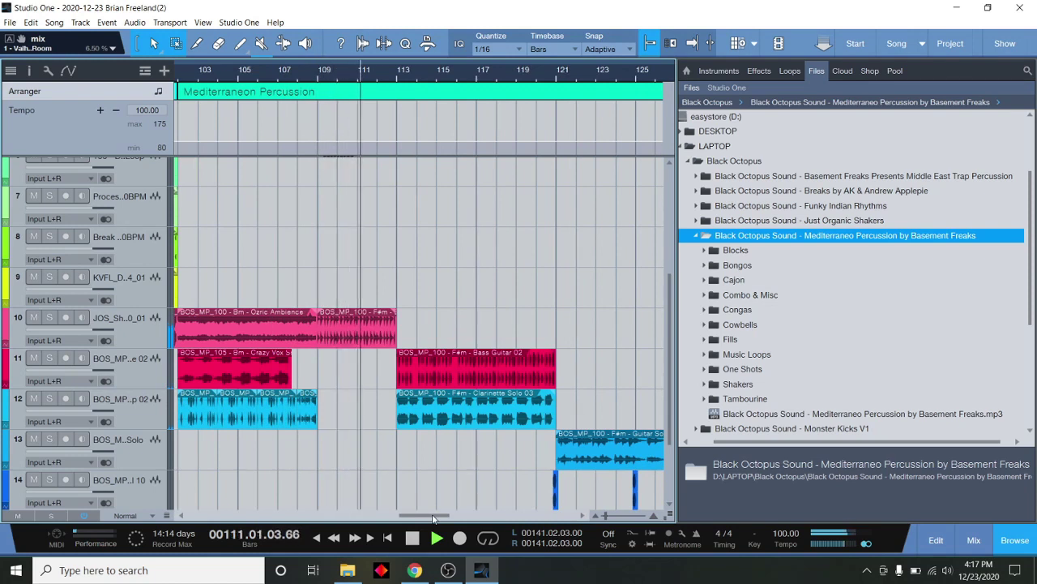
{"action": "left_click_drag", "start_coordinate": [434, 519], "coordinate": [435, 518]}
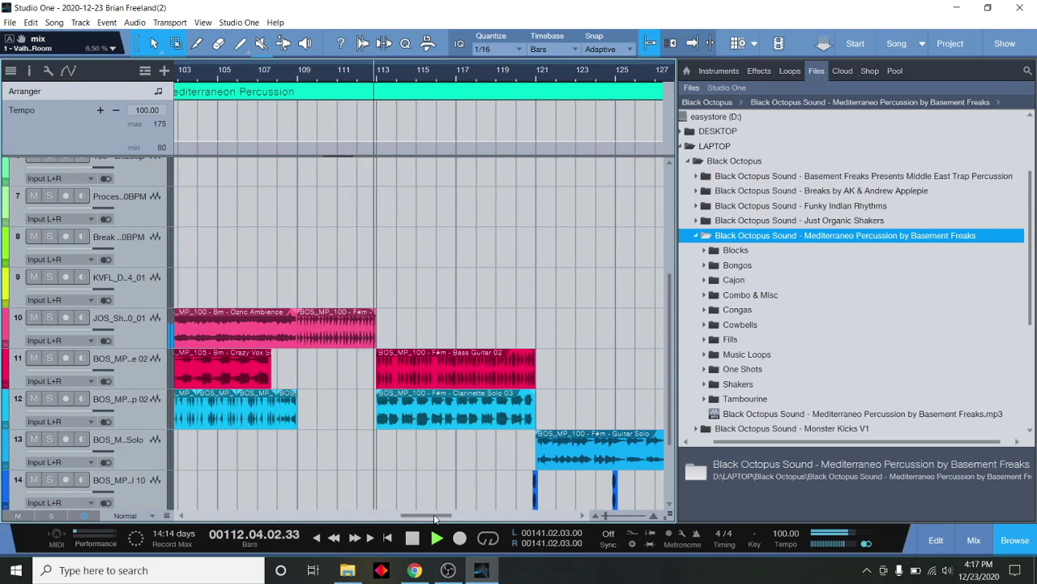
{"action": "left_click_drag", "start_coordinate": [434, 517], "coordinate": [439, 517]}
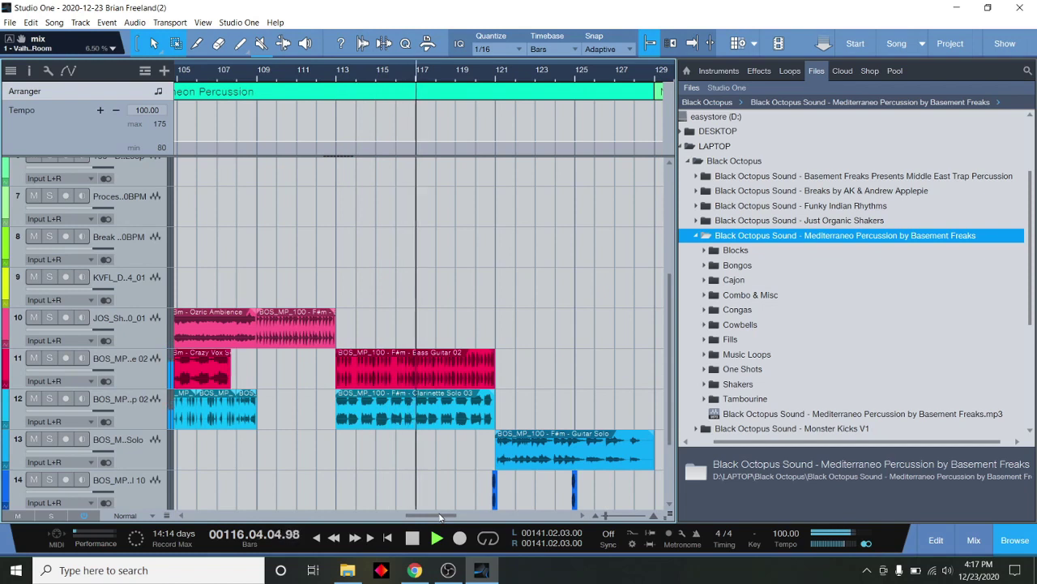
{"action": "left_click_drag", "start_coordinate": [440, 517], "coordinate": [447, 518]}
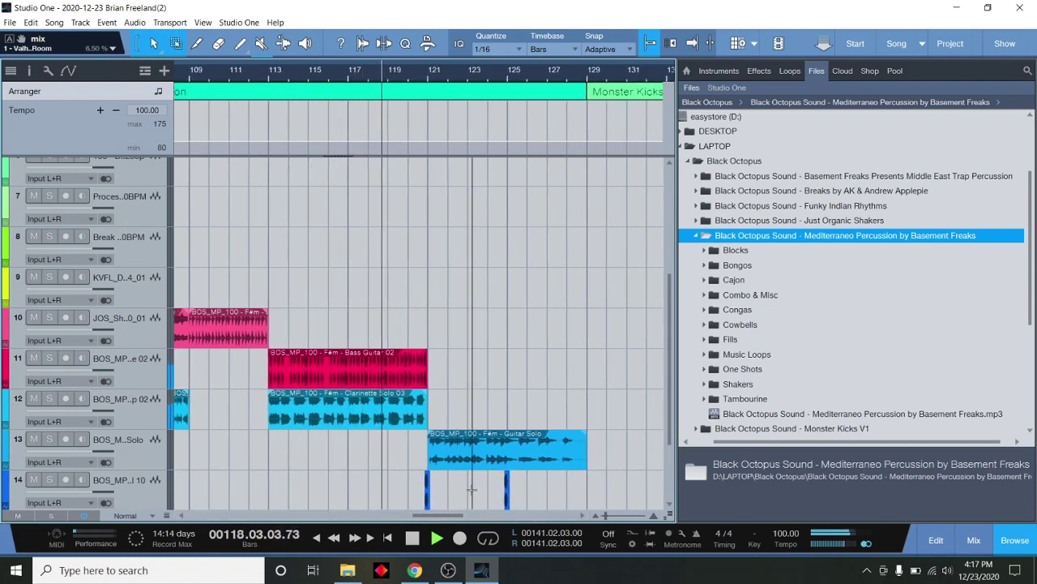
{"action": "scroll", "coordinate": [471, 490], "scroll_direction": "down", "scroll_amount": 1}
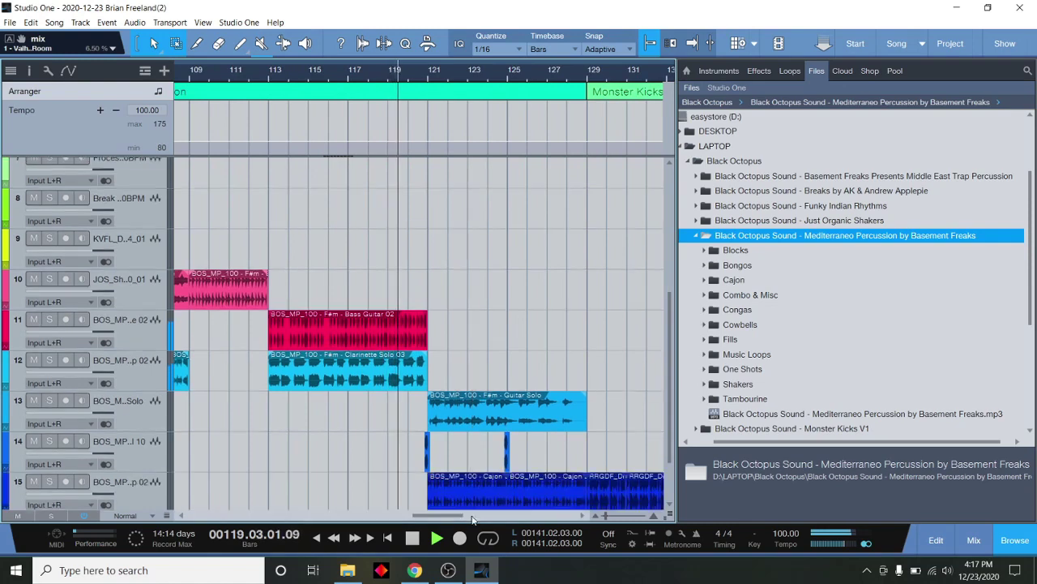
{"action": "scroll", "coordinate": [471, 494], "scroll_direction": "down", "scroll_amount": 2}
{"action": "left_click_drag", "start_coordinate": [457, 519], "coordinate": [465, 520]}
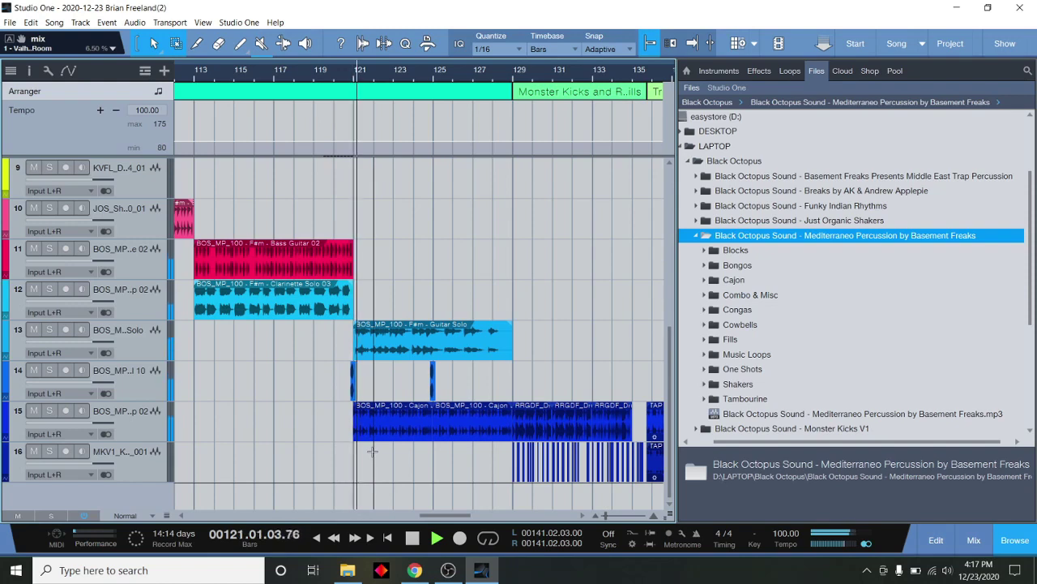
{"action": "scroll", "coordinate": [411, 513], "scroll_direction": "up", "scroll_amount": 3}
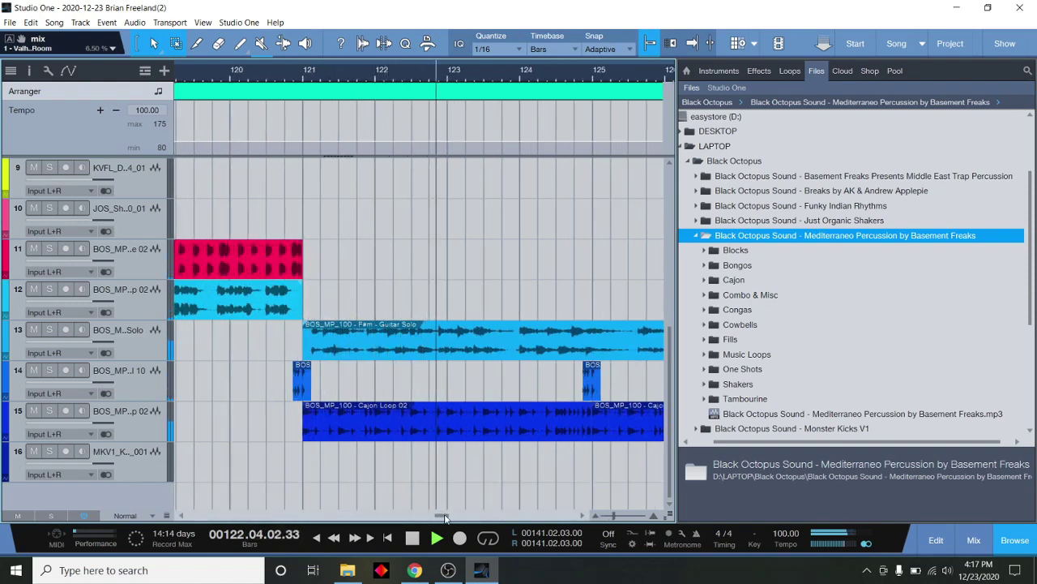
{"action": "scroll", "coordinate": [455, 500], "scroll_direction": "down", "scroll_amount": 3}
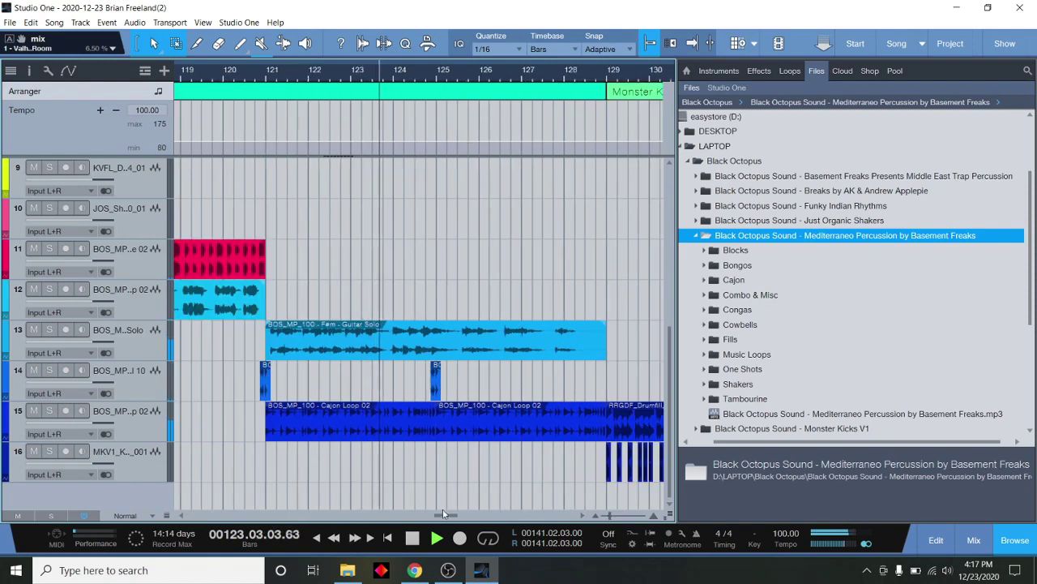
{"action": "left_click_drag", "start_coordinate": [446, 515], "coordinate": [452, 518]}
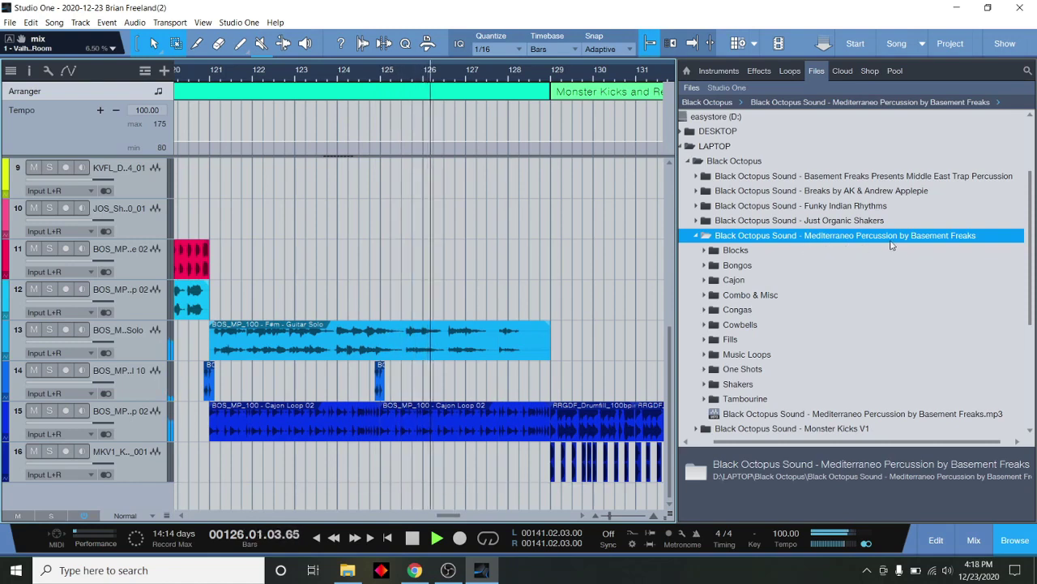
{"action": "scroll", "coordinate": [604, 252], "scroll_direction": "down", "scroll_amount": 3}
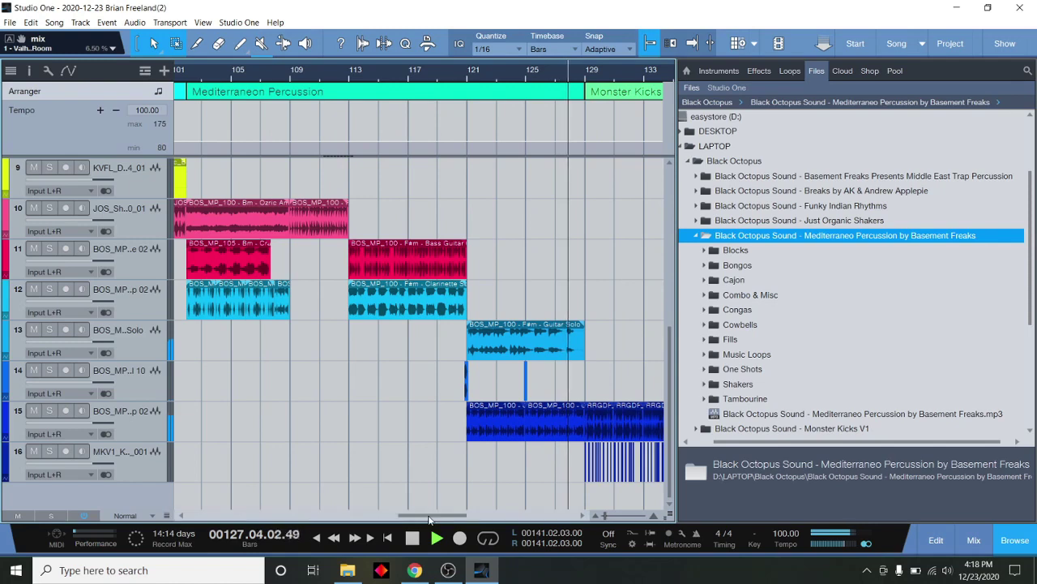
- Bring the Monster Kicks and Really Good Drum Fills section into closer view and list the Monster Kicks V1 samples in place of Mediterraneo Percussion
{"action": "left_click_drag", "start_coordinate": [432, 517], "coordinate": [478, 519]}
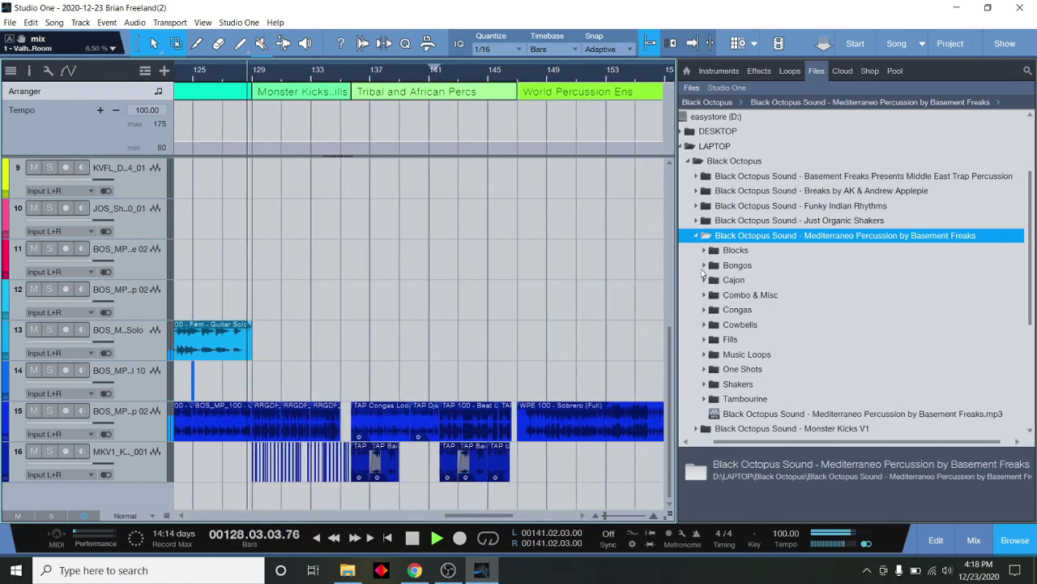
{"action": "left_click", "coordinate": [697, 237]}
{"action": "left_click", "coordinate": [696, 250]}
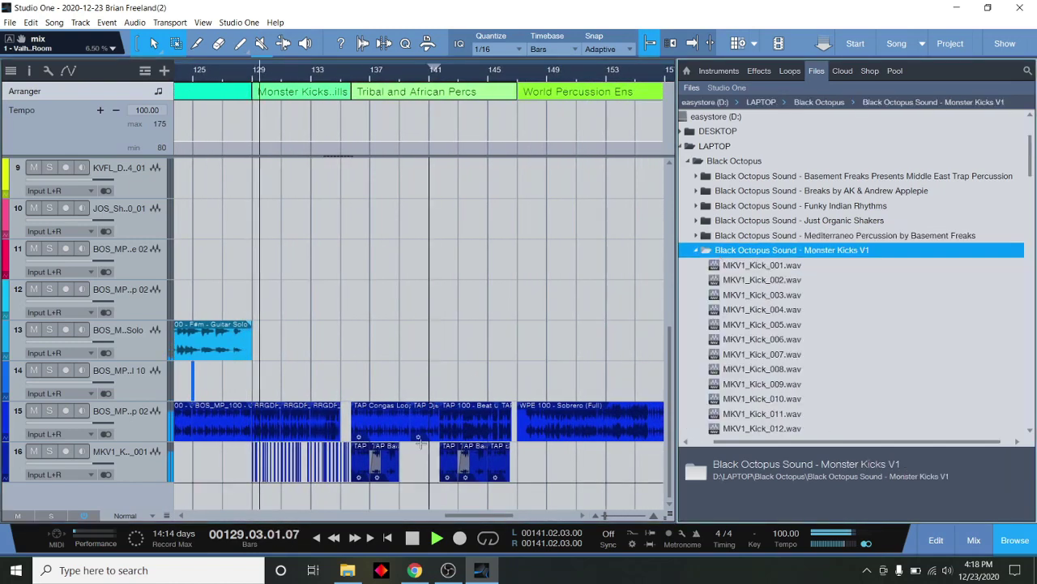
{"action": "key", "text": "e"}
{"action": "left_click_drag", "start_coordinate": [468, 519], "coordinate": [466, 519]}
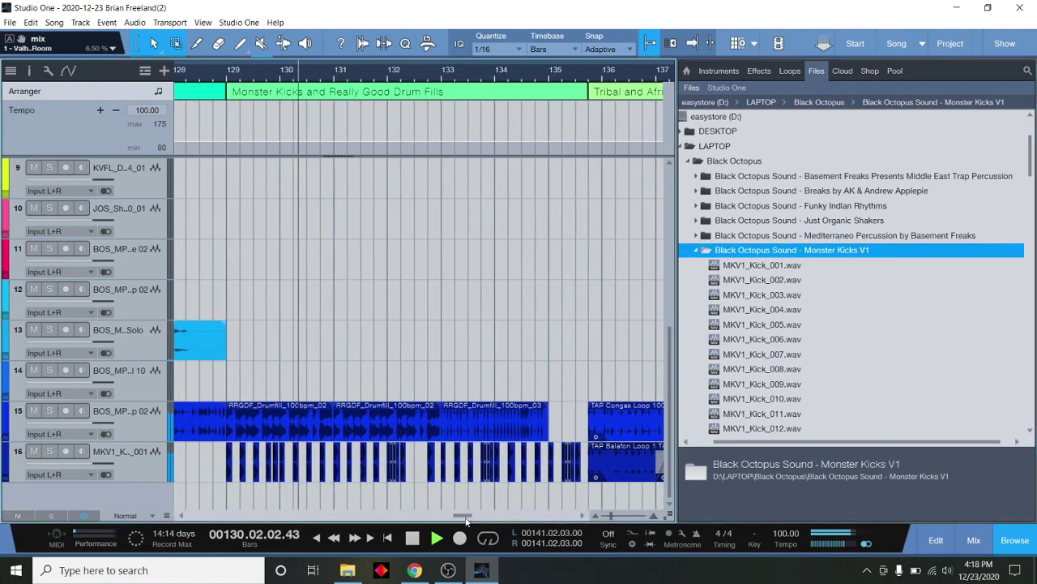
- Switch the expanded browser folder from Monster Kicks V1 to Really Really Good Drum Fills and follow the drum fill clips to the section's end
{"action": "left_click", "coordinate": [696, 249]}
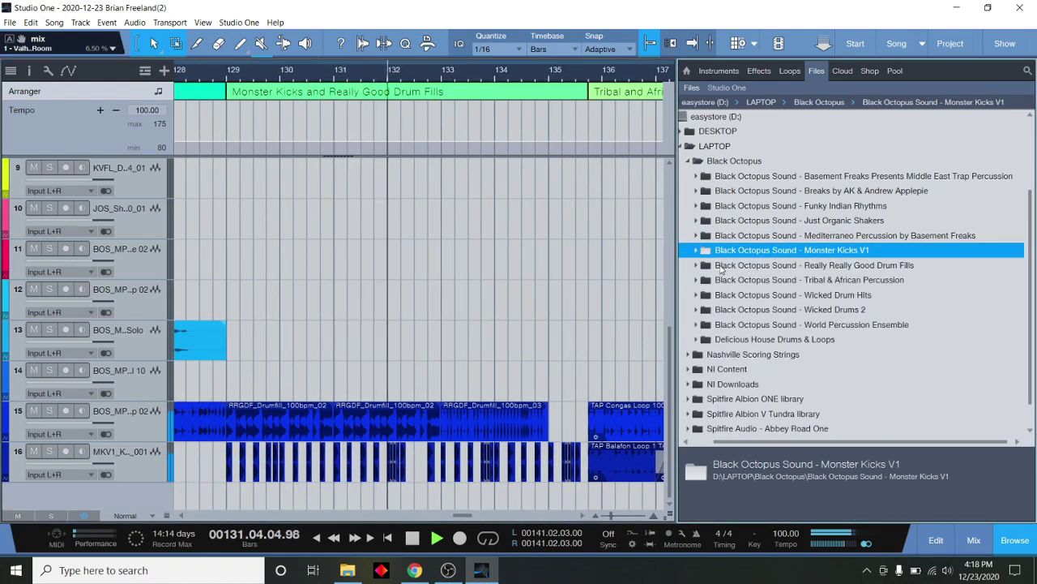
{"action": "left_click", "coordinate": [721, 267]}
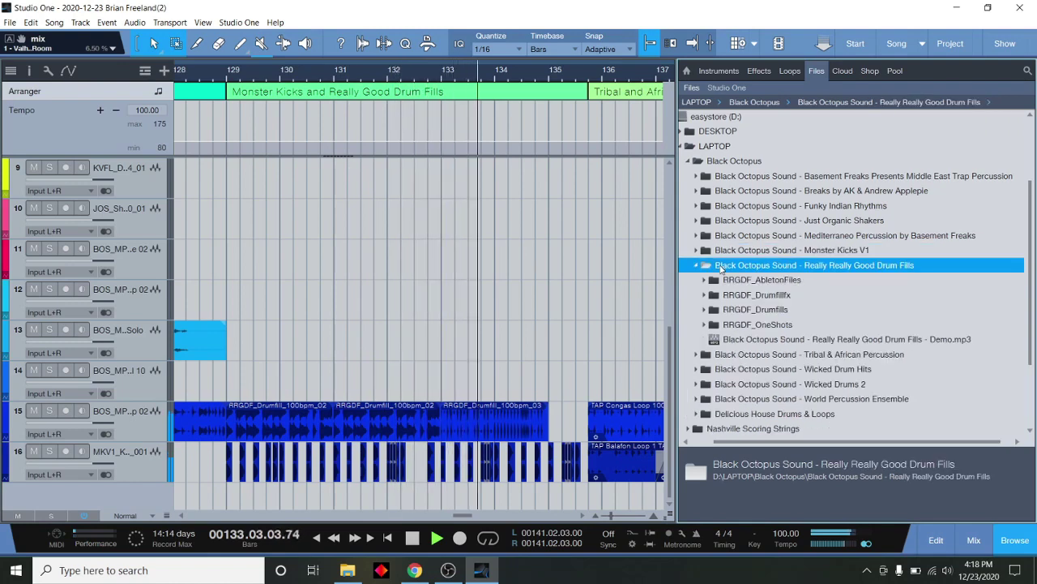
{"action": "left_click_drag", "start_coordinate": [462, 515], "coordinate": [503, 496]}
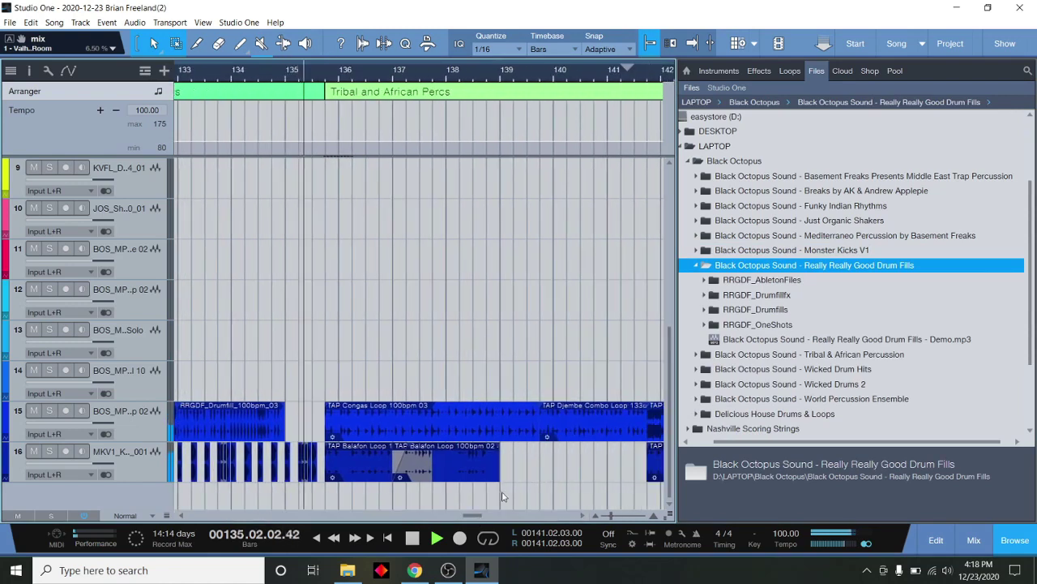
- Show the subfolders of Tribal & African Percussion in place of Really Really Good Drum Fills while following the Tribal and African Percs section
{"action": "left_click", "coordinate": [696, 266]}
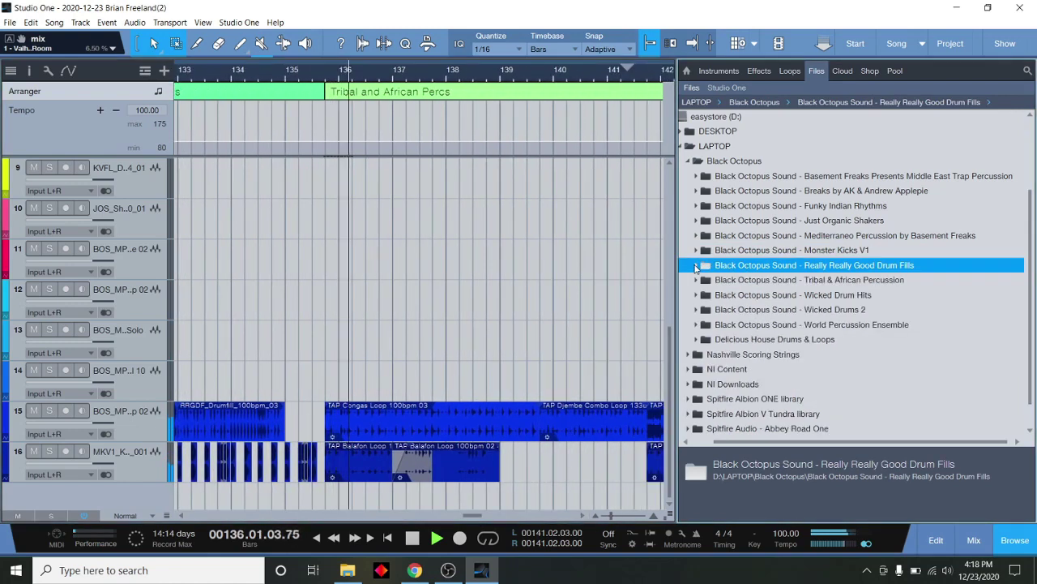
{"action": "double_click", "coordinate": [739, 281]}
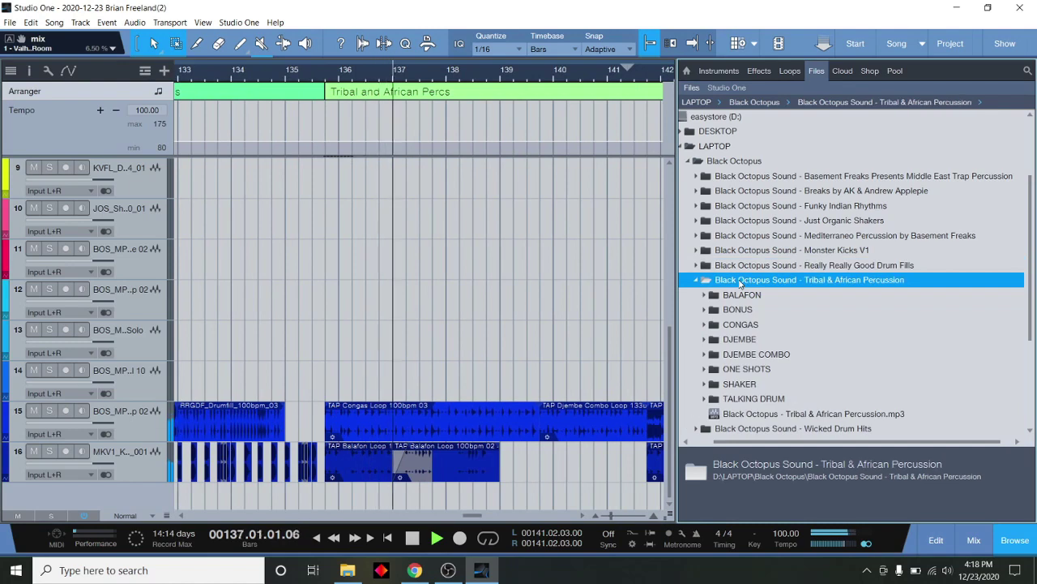
{"action": "left_click_drag", "start_coordinate": [474, 516], "coordinate": [480, 516]}
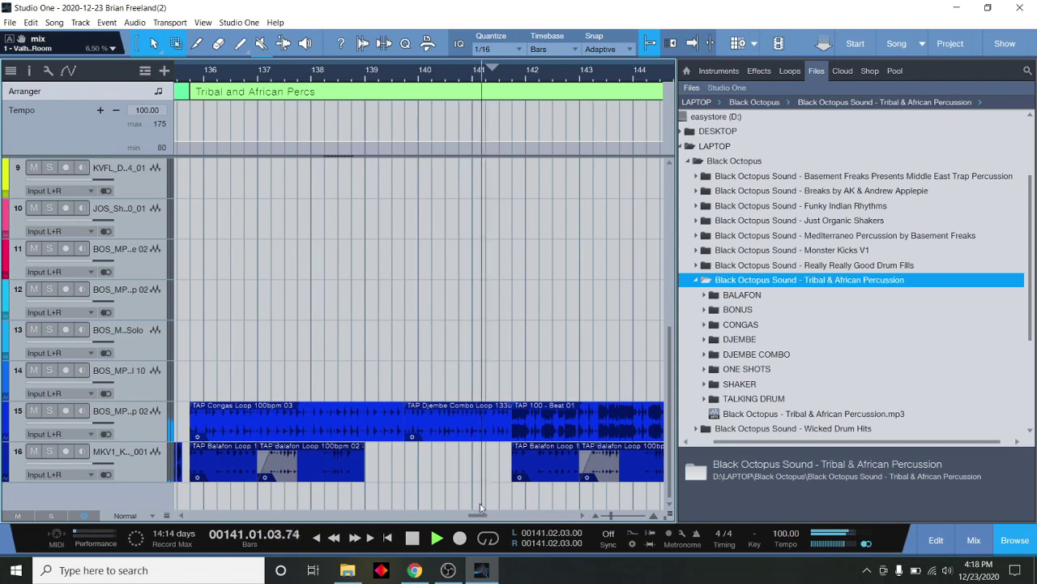
{"action": "left_click_drag", "start_coordinate": [480, 515], "coordinate": [468, 478]}
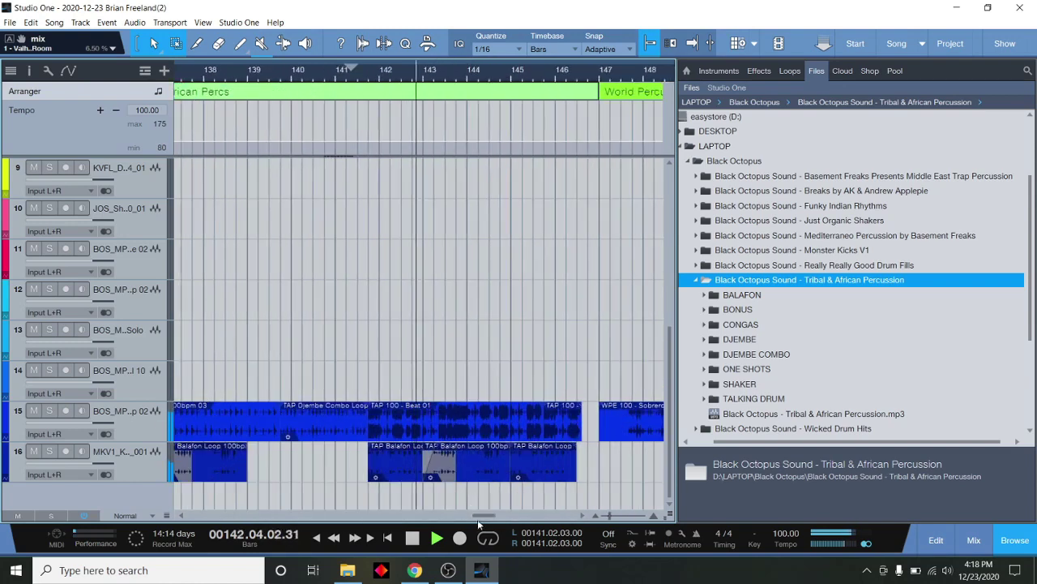
{"action": "left_click_drag", "start_coordinate": [486, 515], "coordinate": [487, 517]}
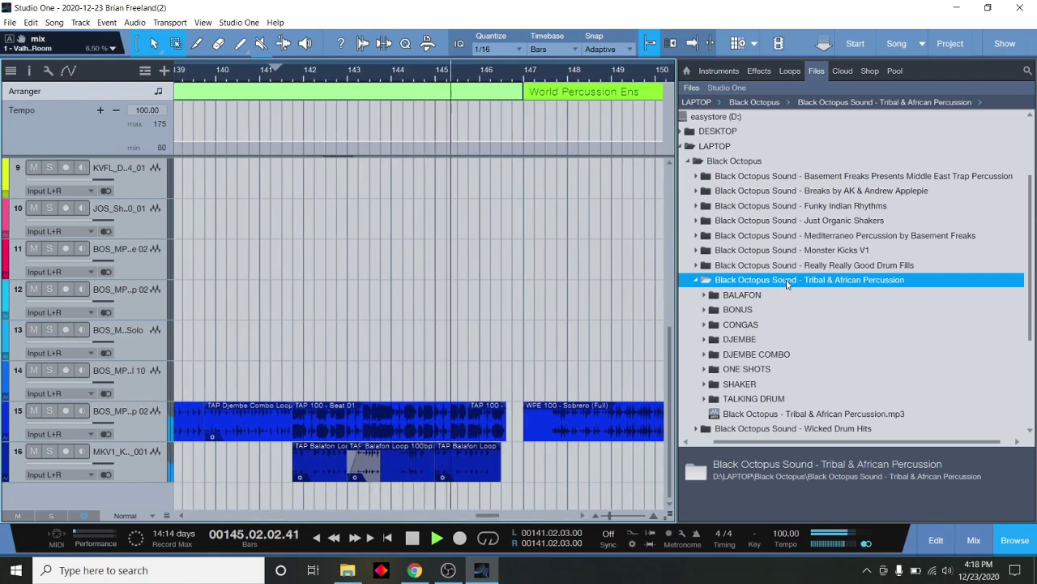
- Replace the expanded Tribal & African Percussion folder with World Percussion Ensemble and bring the whole World Percussion Ens section into view
{"action": "left_click", "coordinate": [695, 280]}
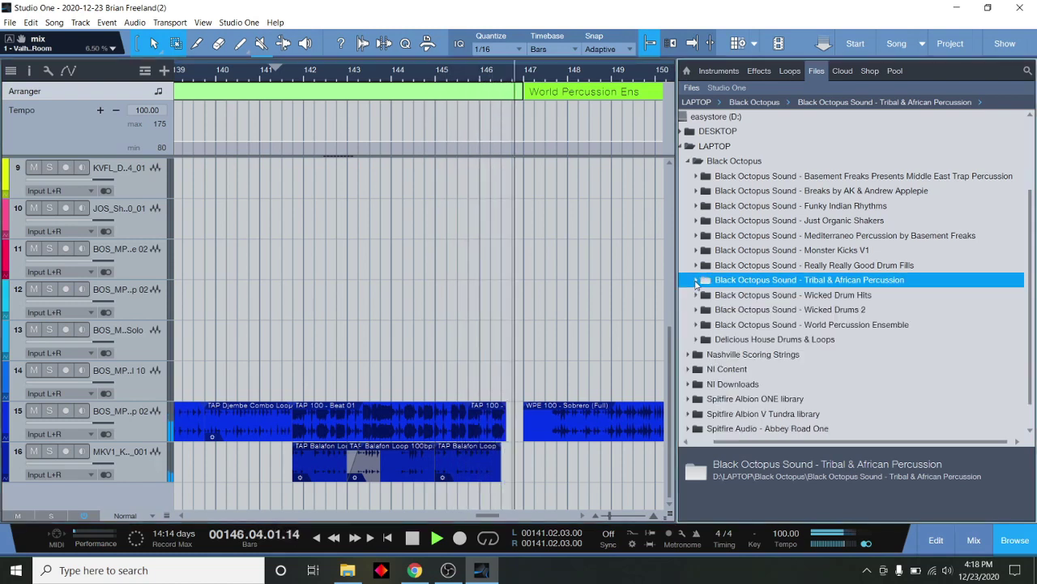
{"action": "left_click", "coordinate": [695, 325]}
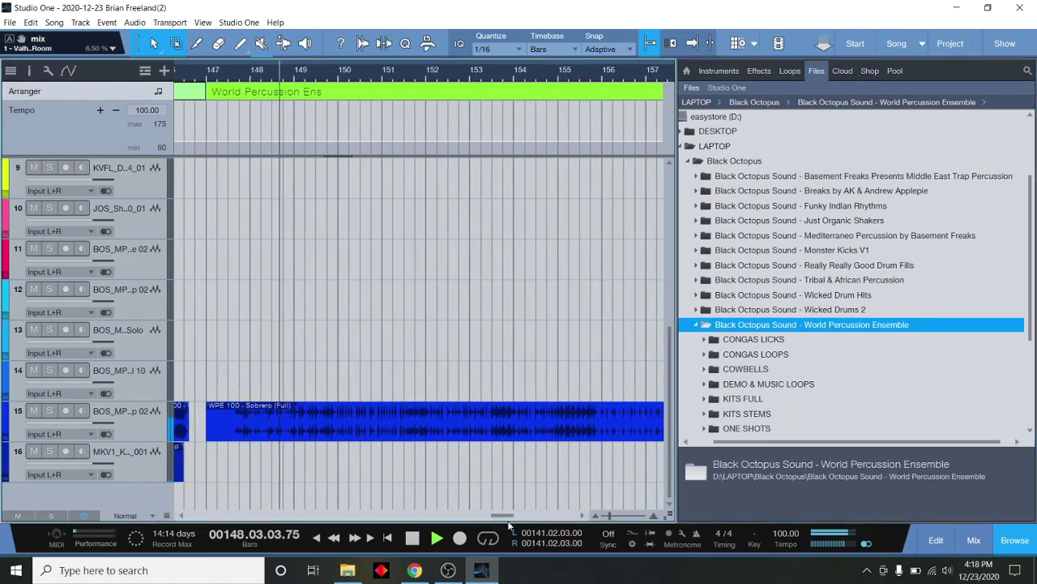
{"action": "left_click_drag", "start_coordinate": [508, 526], "coordinate": [537, 519]}
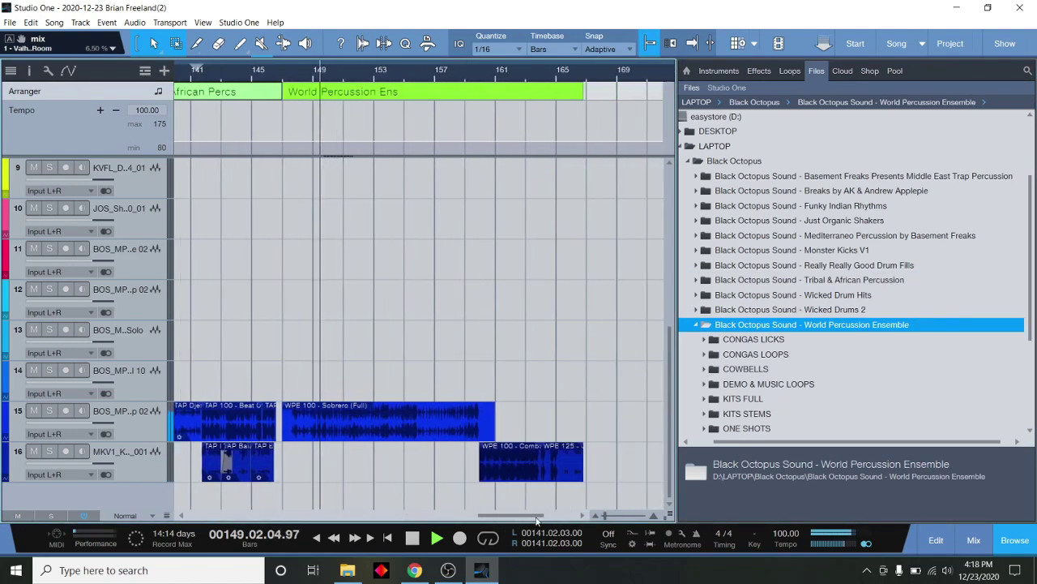